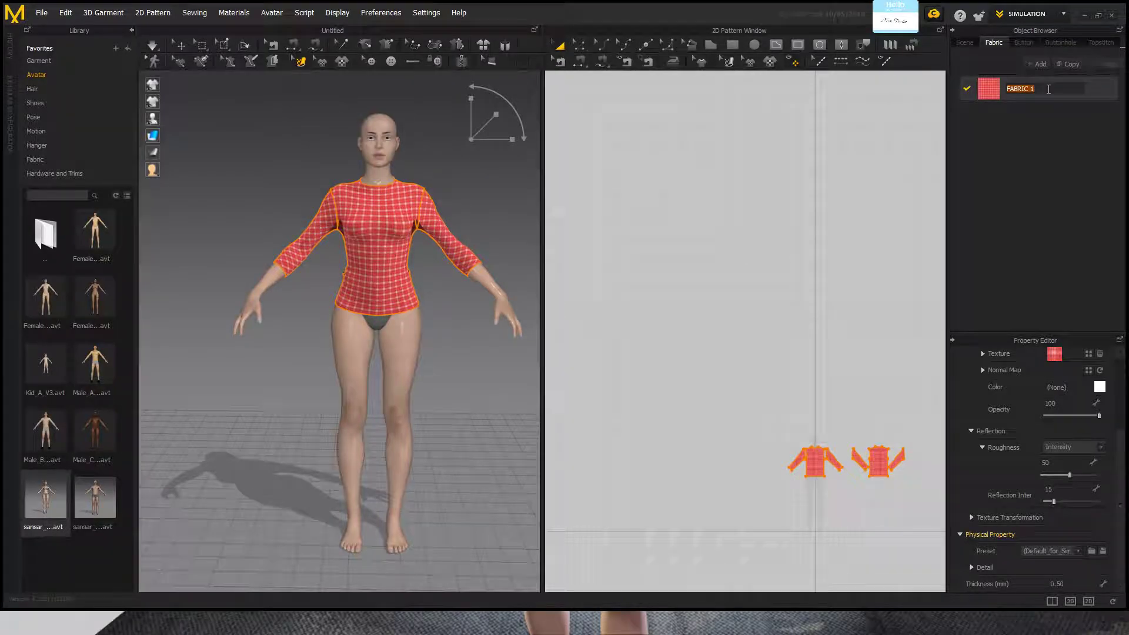
Apply the Cotton_Oxford physical preset to the FABRIC 1 material and simulate the sweater on the avatar.
left_click(1091, 93)
left_click(153, 46)
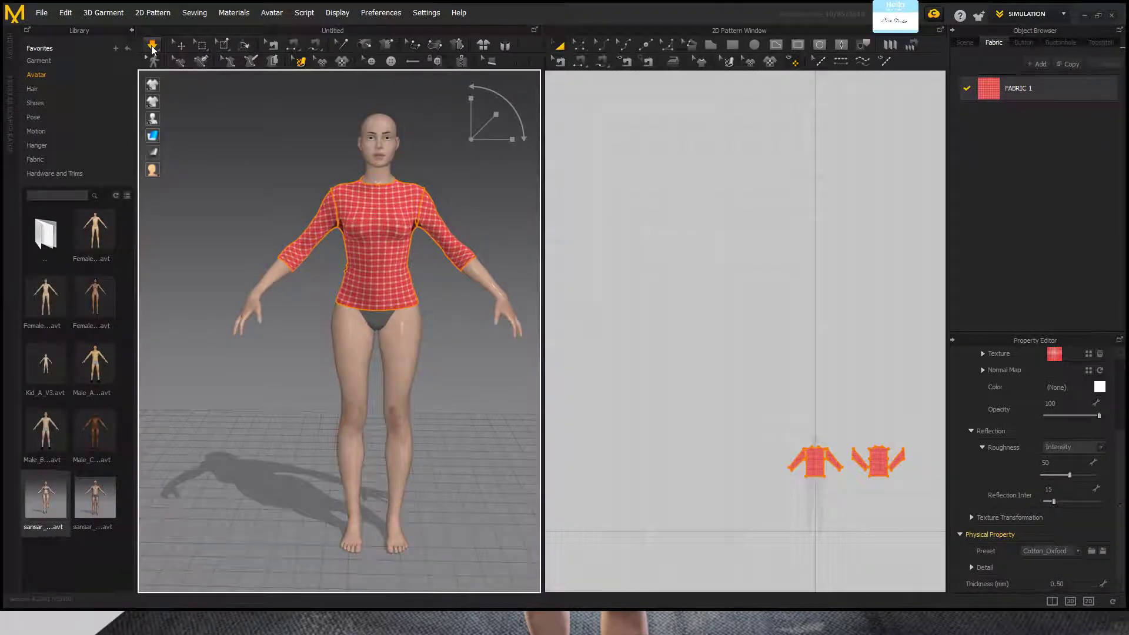
scroll(318, 240, "down", 3)
scroll(318, 241, "up", 3)
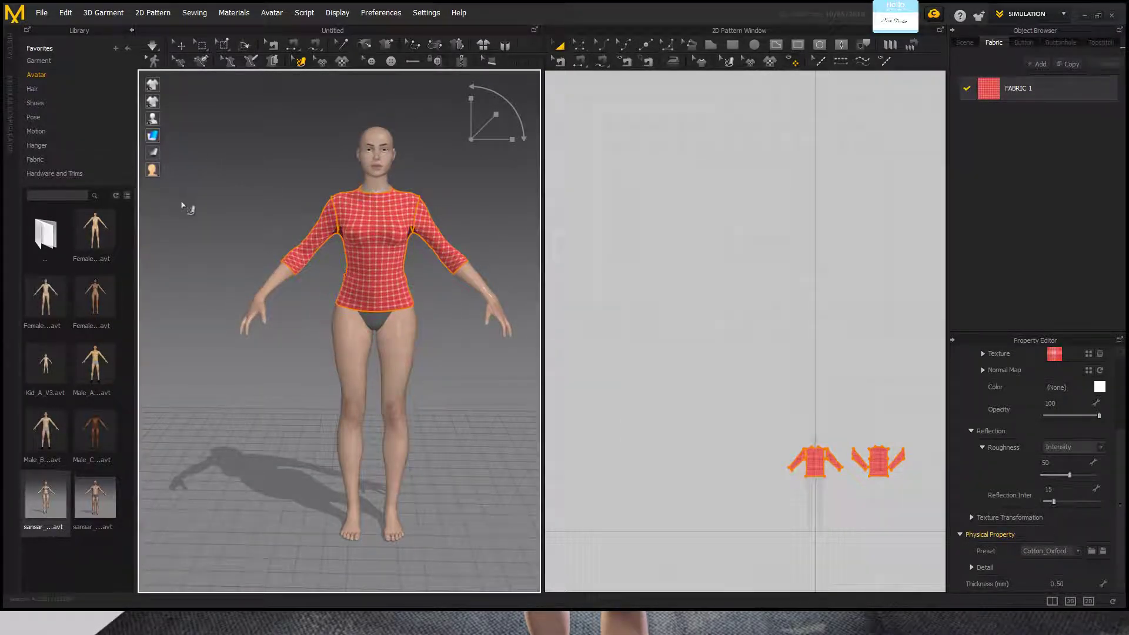
mouse_move(165, 156)
left_click(629, 419)
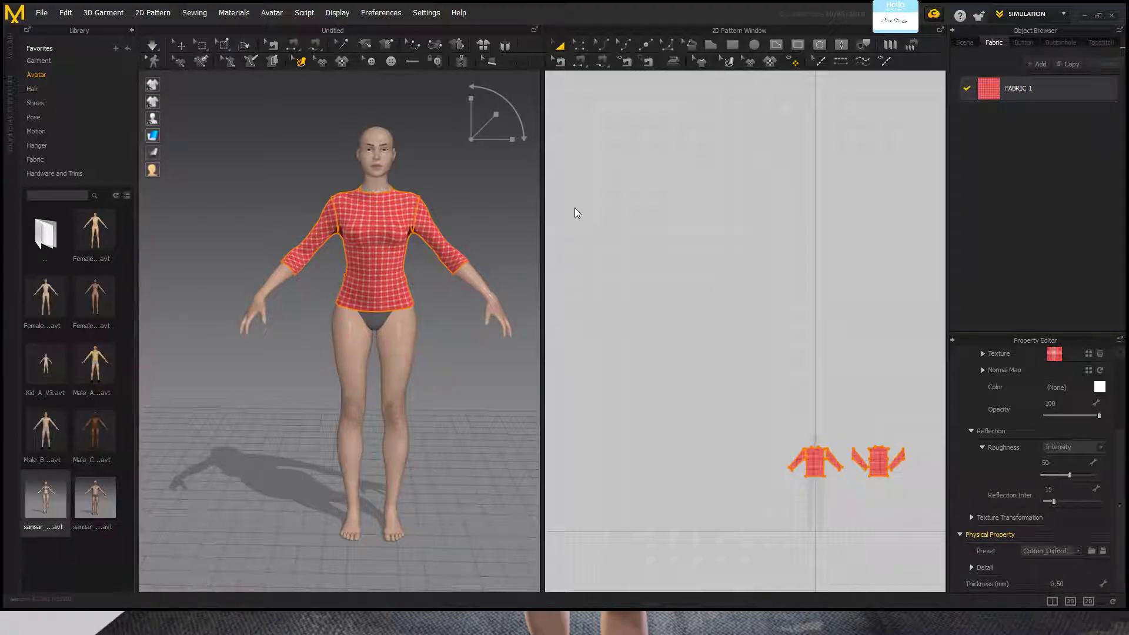
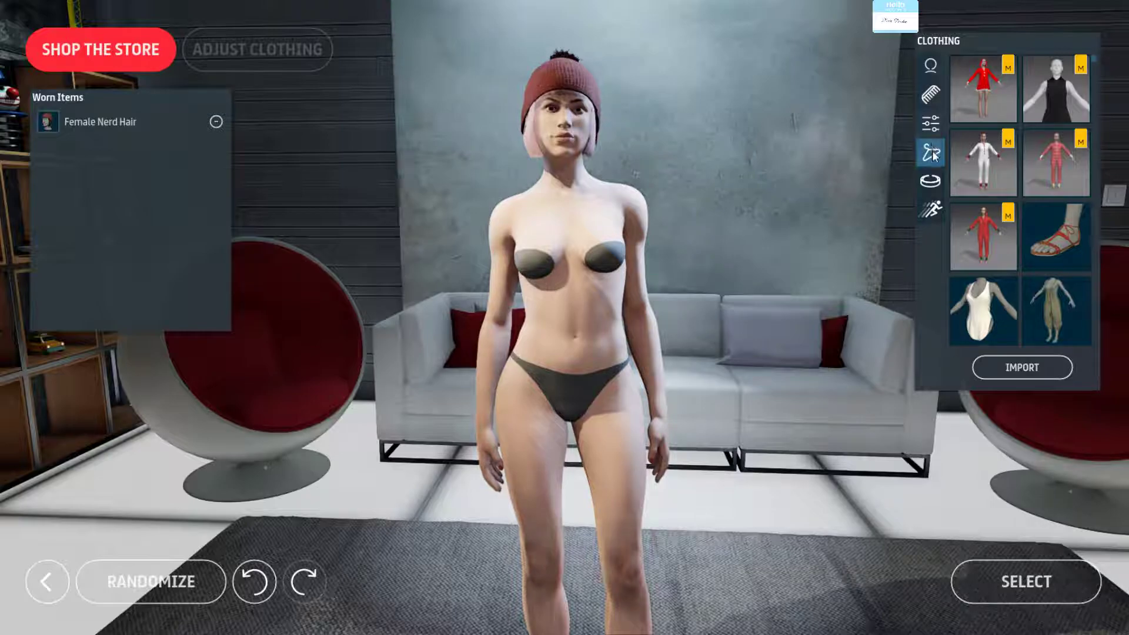
In the Sansar avatar editor, begin a clothing import with ChristmasSweater.samd as the resource file and tiledpattern.png as the thumbnail.
left_click(1004, 368)
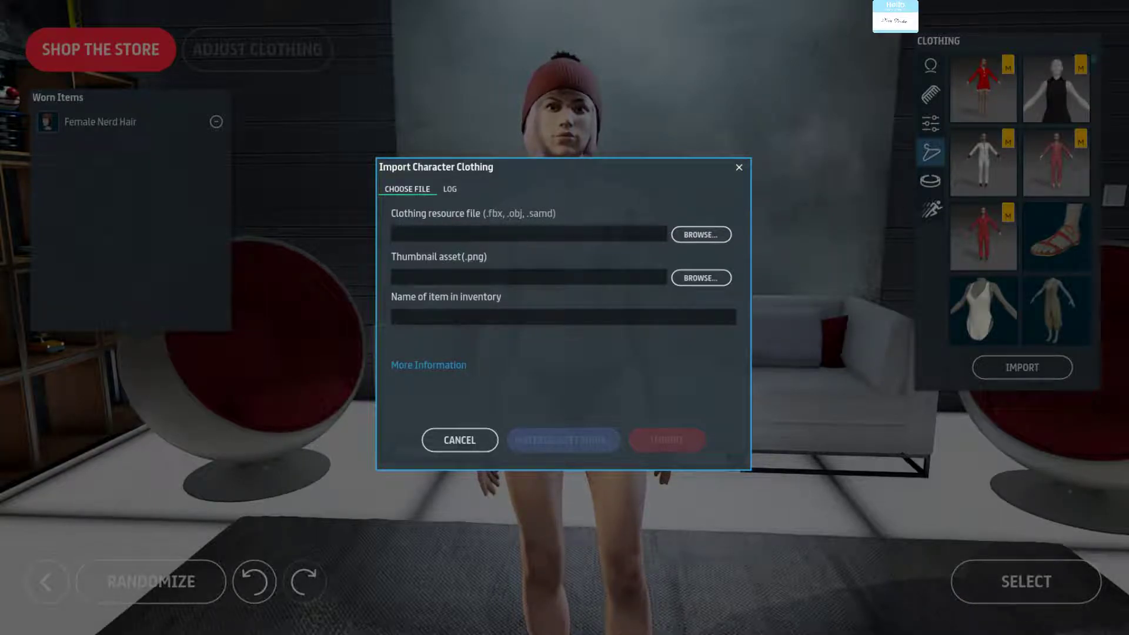
left_click(694, 235)
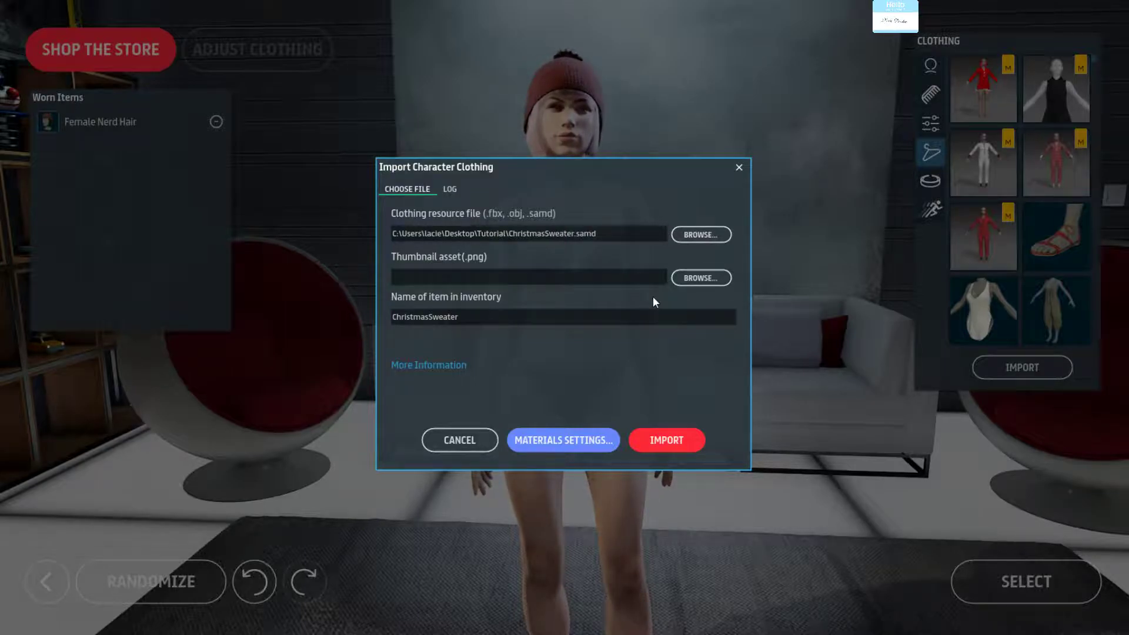
left_click(689, 280)
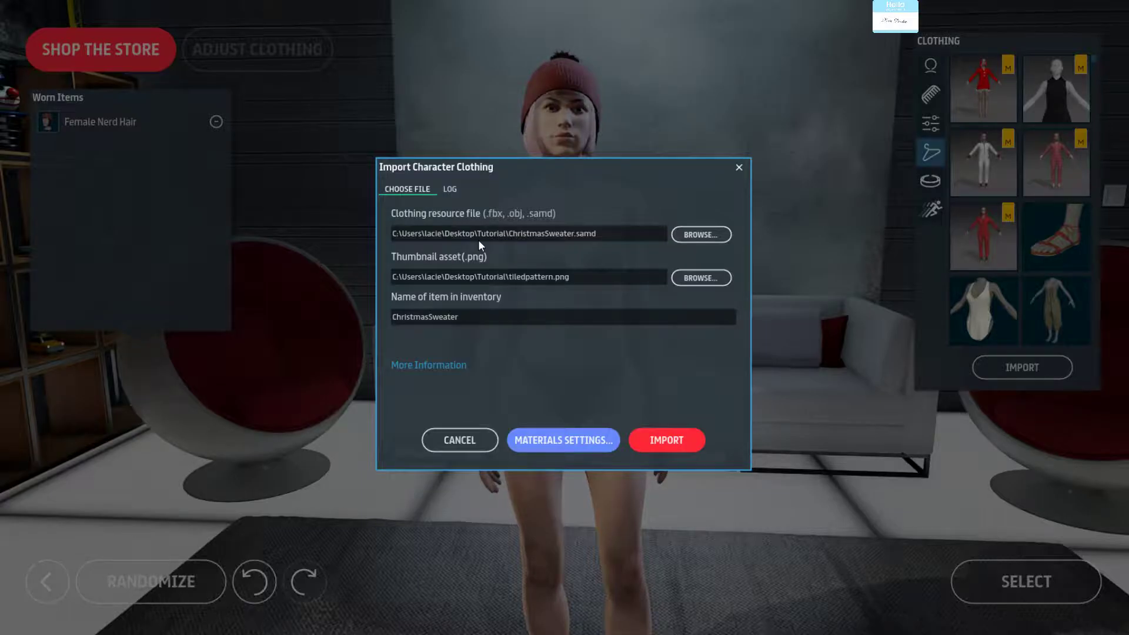
Name the inventory item Christmas Sweater, import it and close the import dialog.
left_click(426, 316)
key("Right")
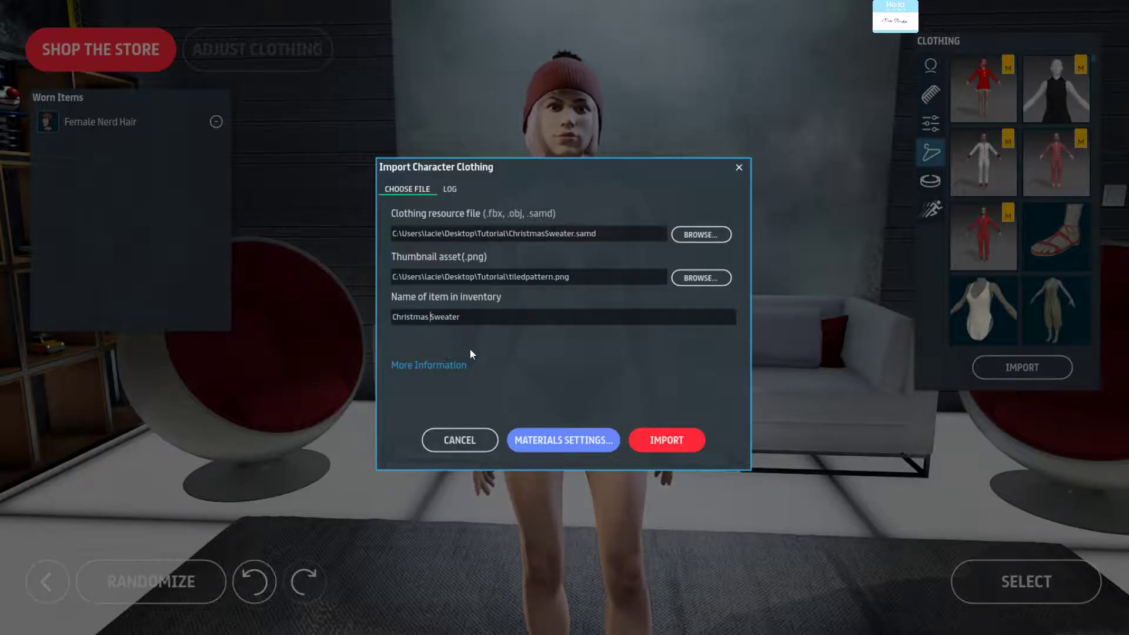
left_click(657, 448)
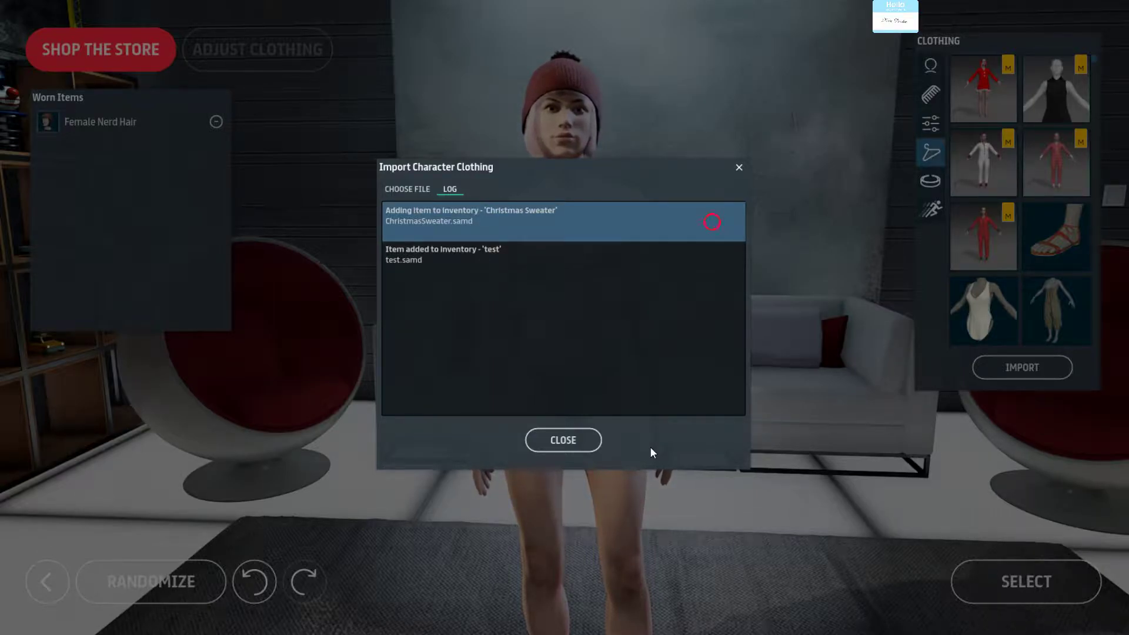
left_click(573, 443)
Put the imported Christmas Sweater on the avatar and inspect its fit from the back.
left_click_drag(695, 204, 741, 215)
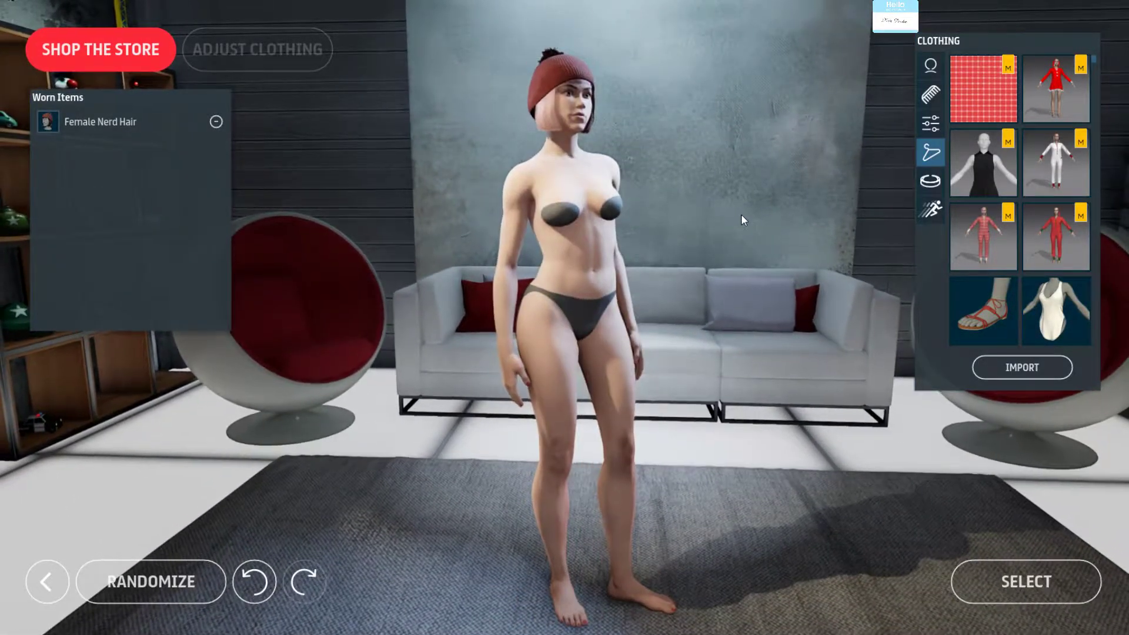
scroll(715, 230, "up", 3)
scroll(688, 244, "up", 5)
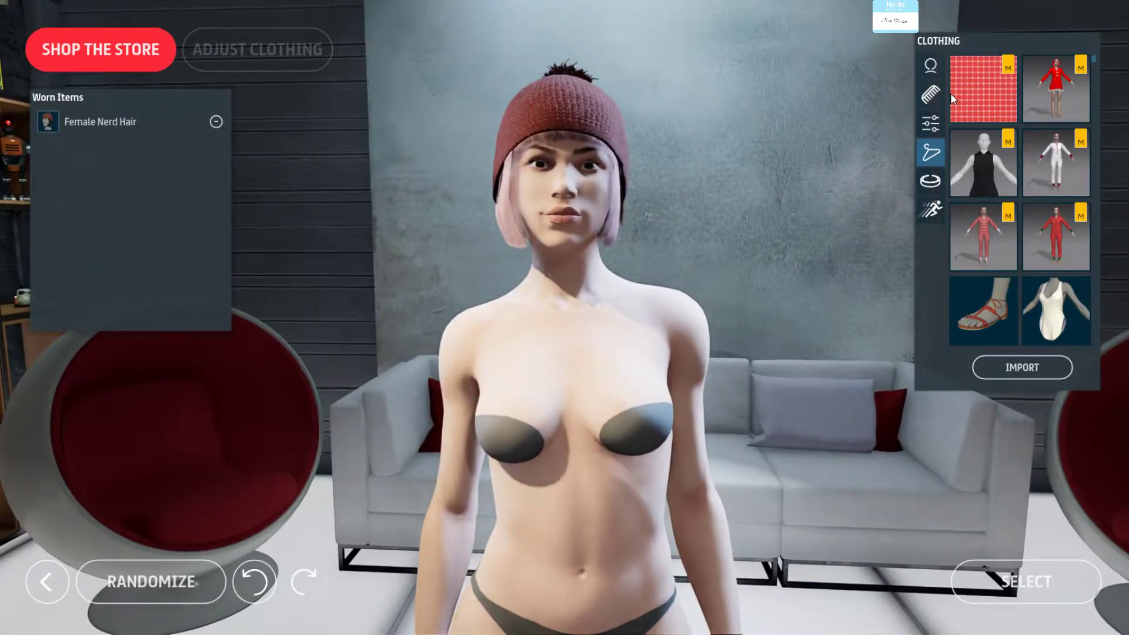
left_click(978, 79)
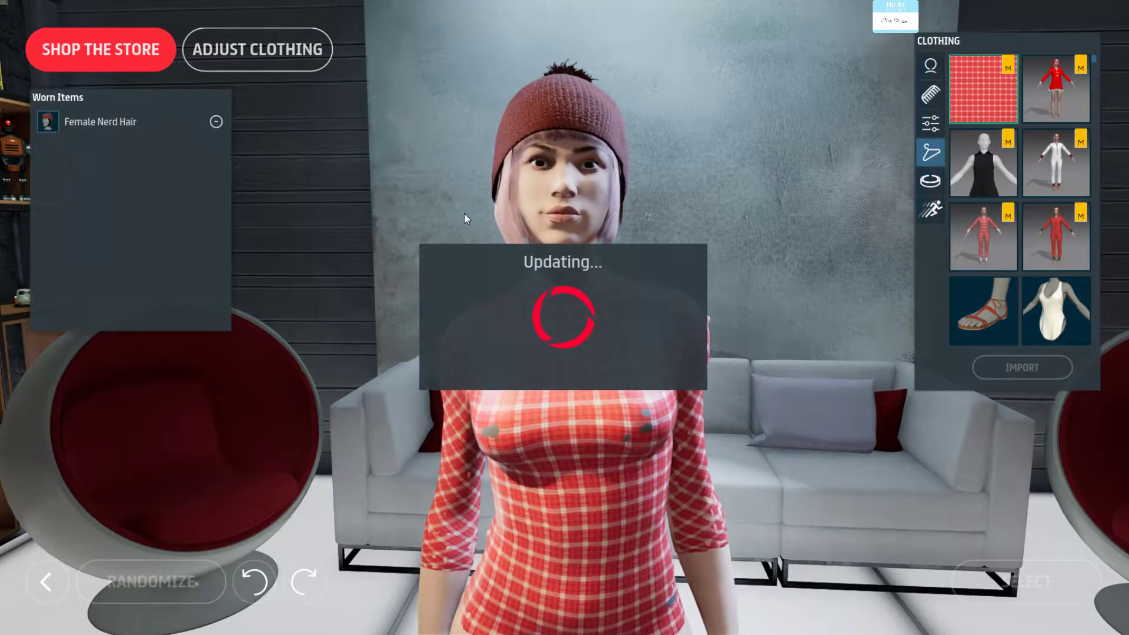
left_click_drag(326, 218, 756, 234)
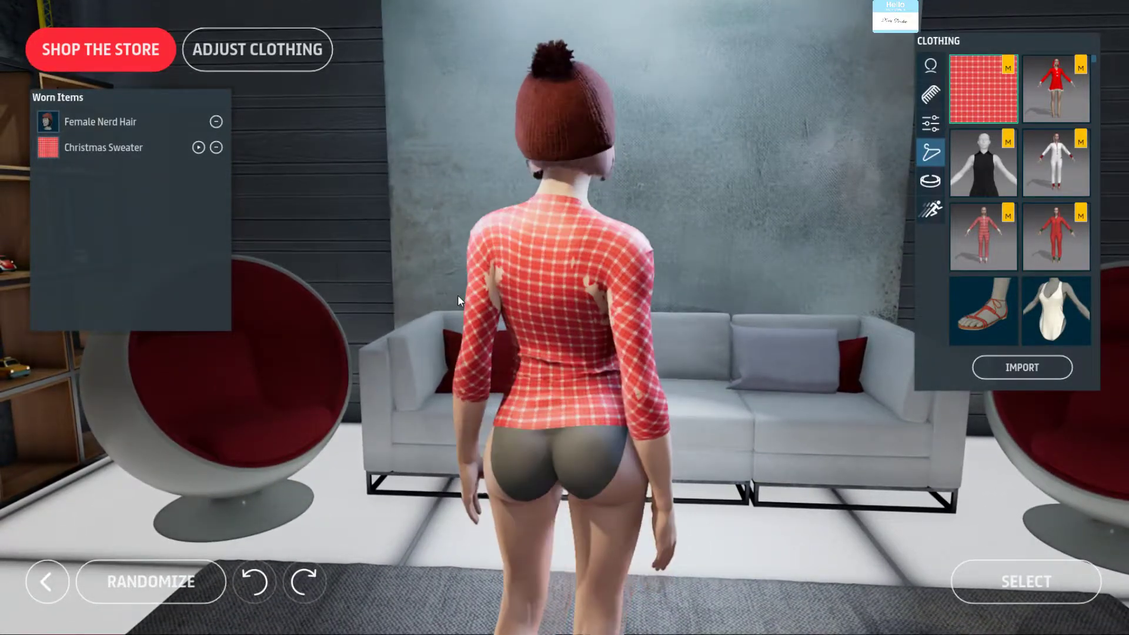
Run the clothing adjustment so the sweater settles over the avatar's body, finish adjusting and check the fit.
left_click(309, 57)
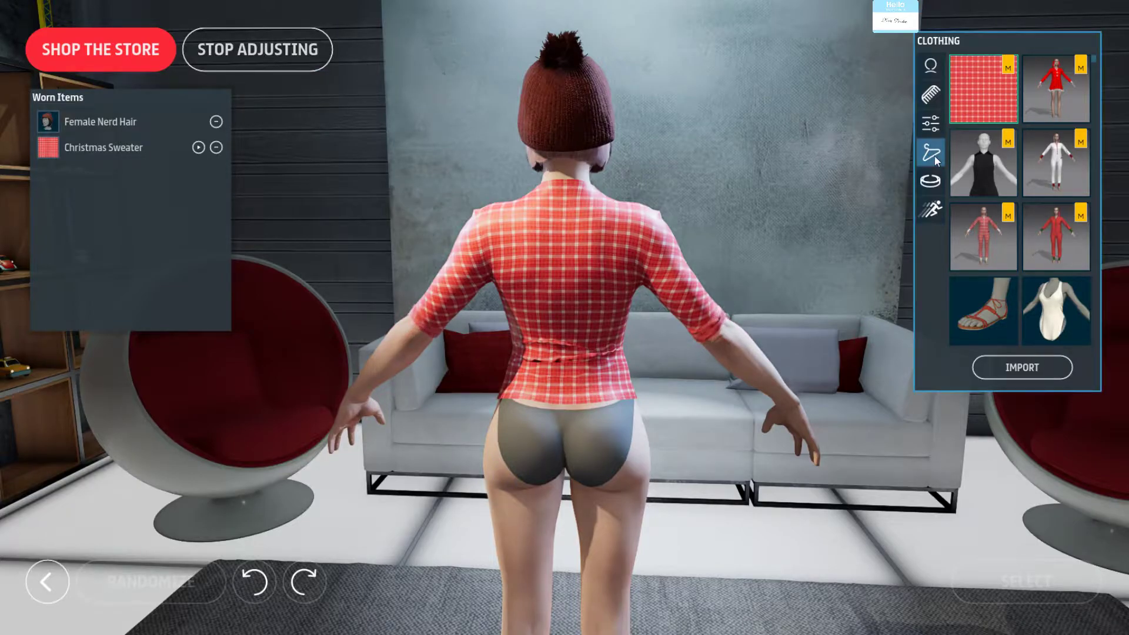
left_click_drag(838, 128, 472, 192)
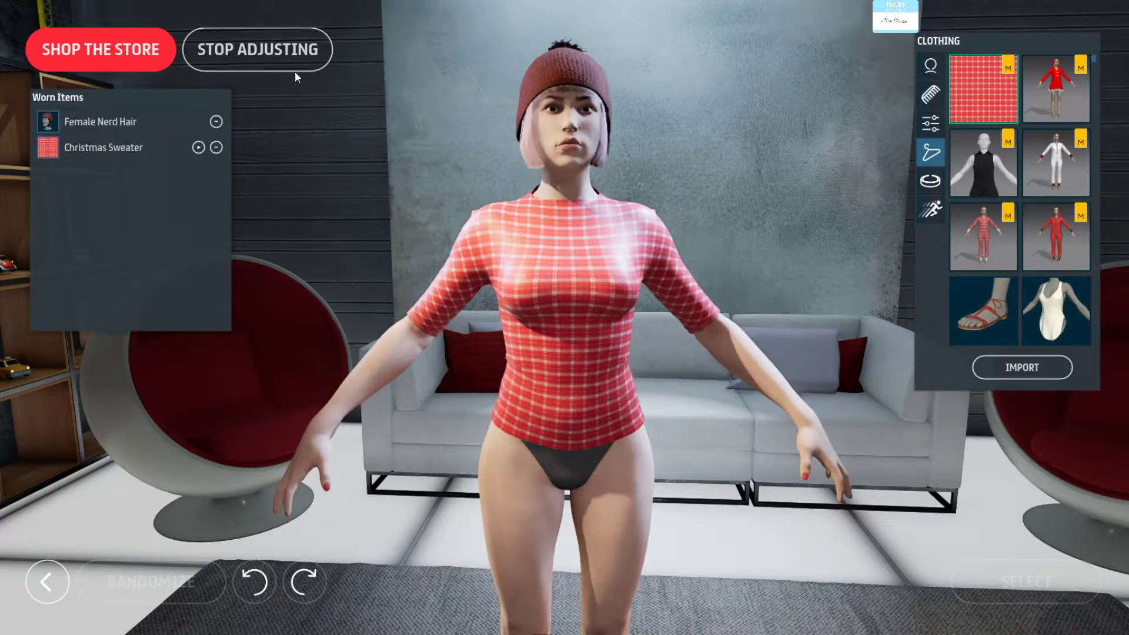
left_click(266, 63)
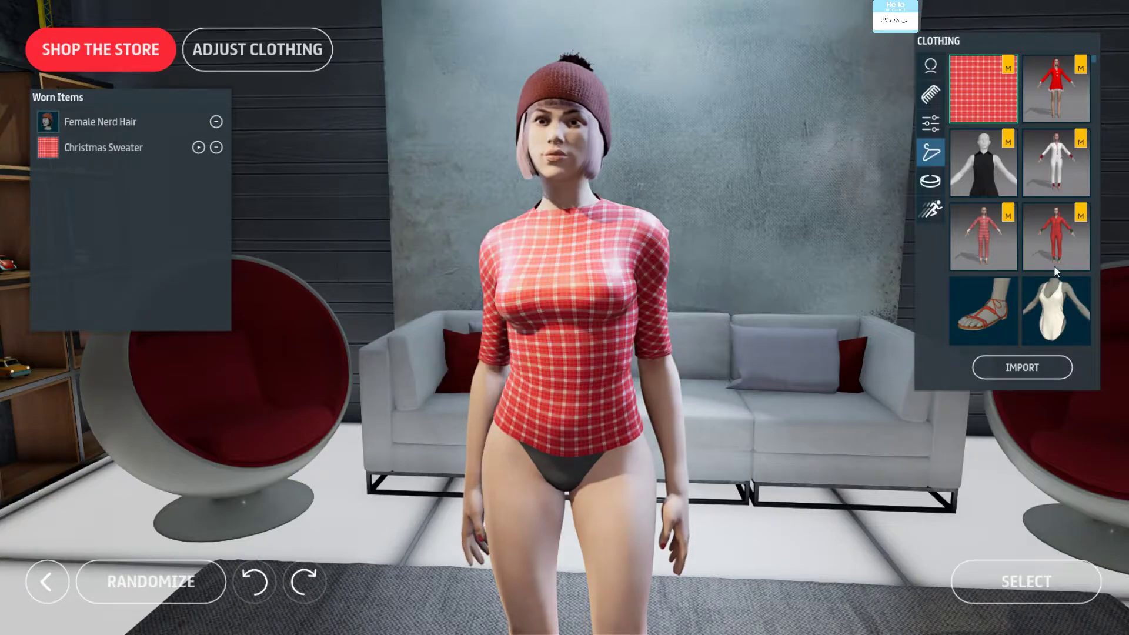
left_click_drag(736, 232, 853, 276)
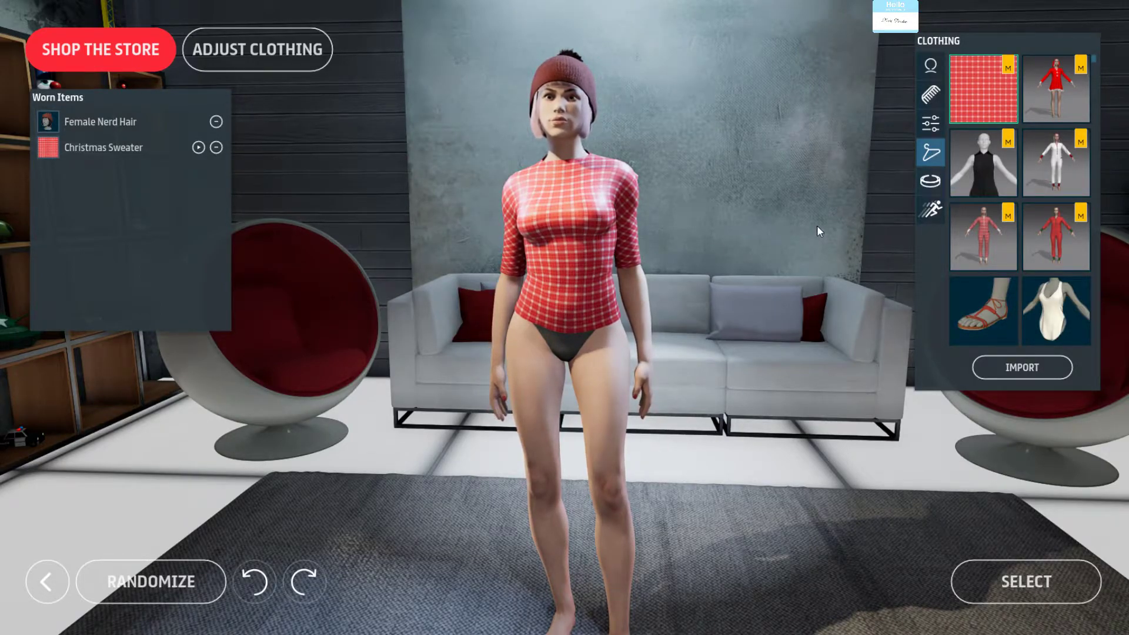
scroll(721, 237, "down", 3)
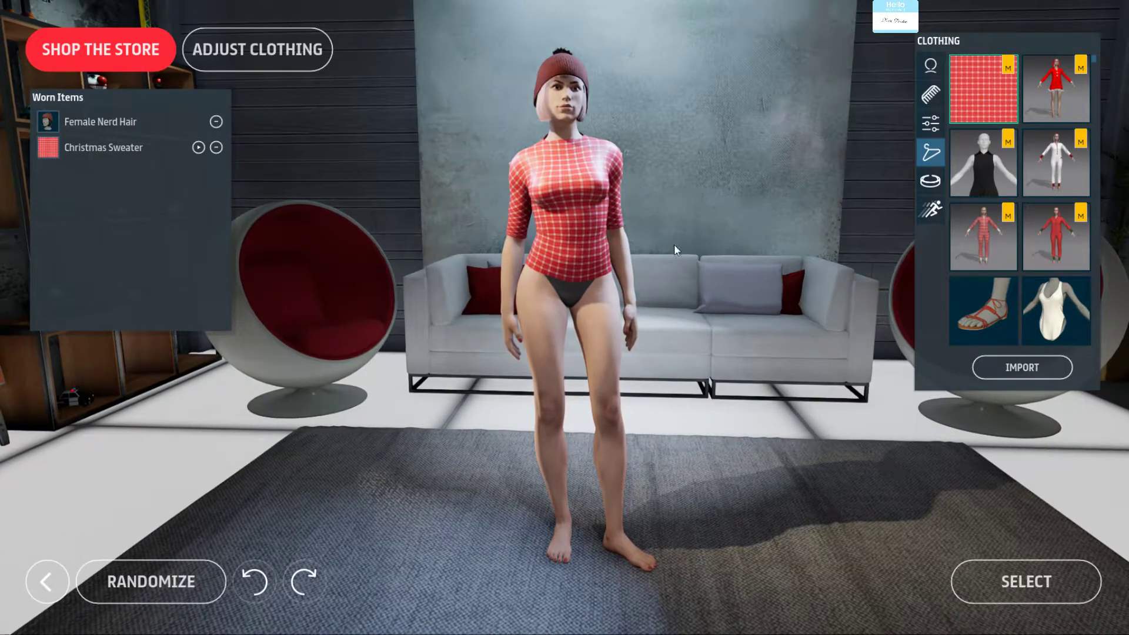
Dress the avatar in the Female Club Pants from the clothing inventory.
left_click(928, 183)
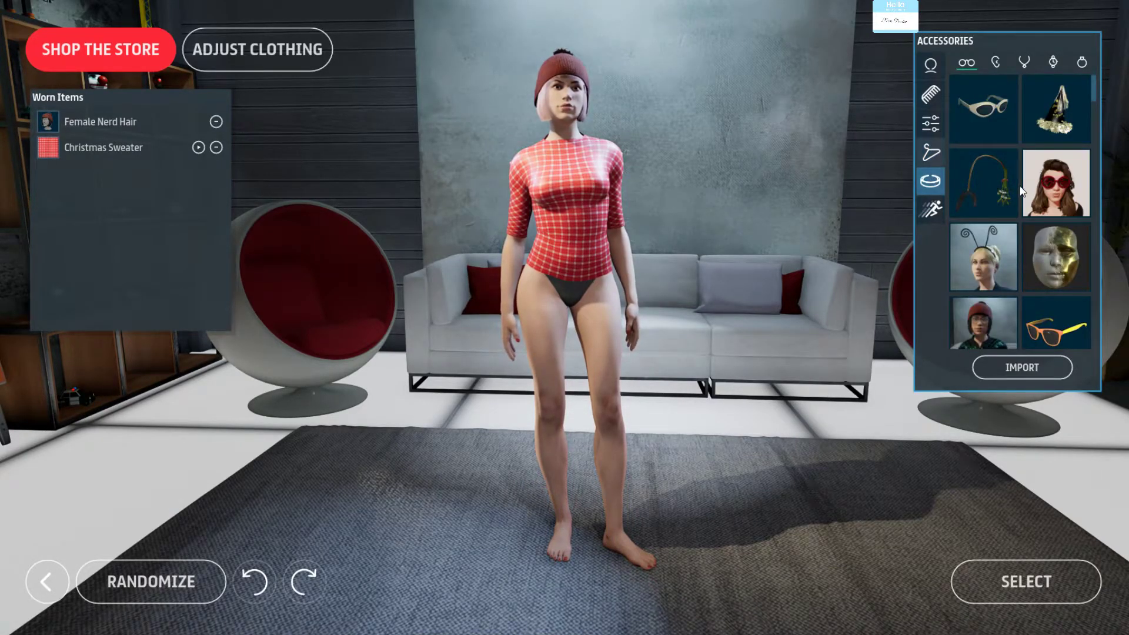
left_click(931, 151)
scroll(1004, 184, "down", 5)
scroll(1001, 194, "down", 5)
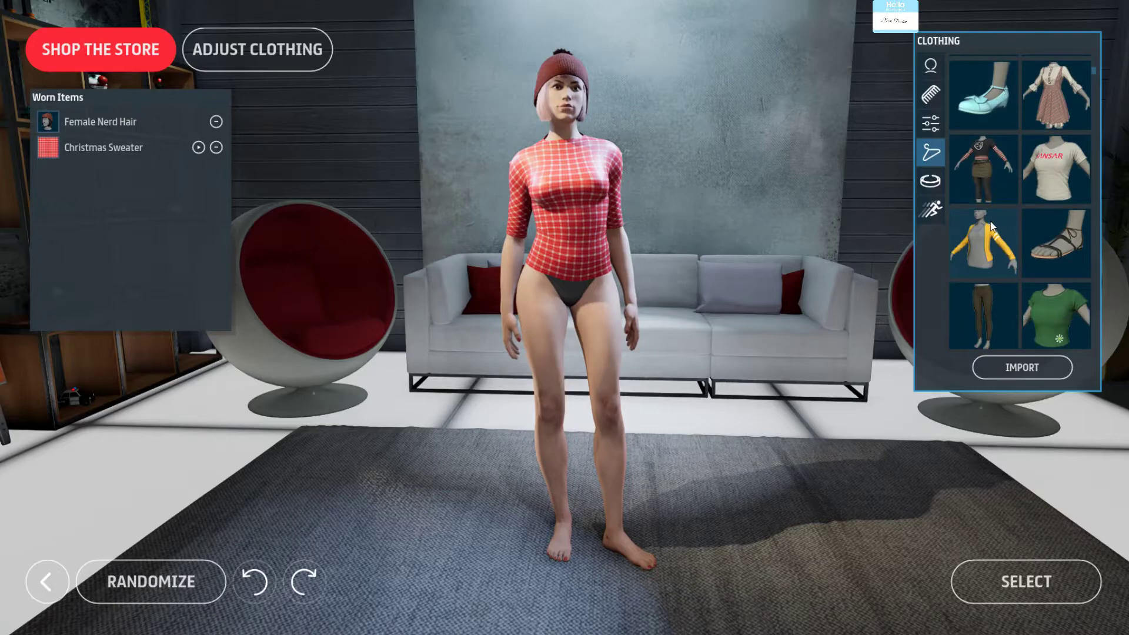
left_click(982, 146)
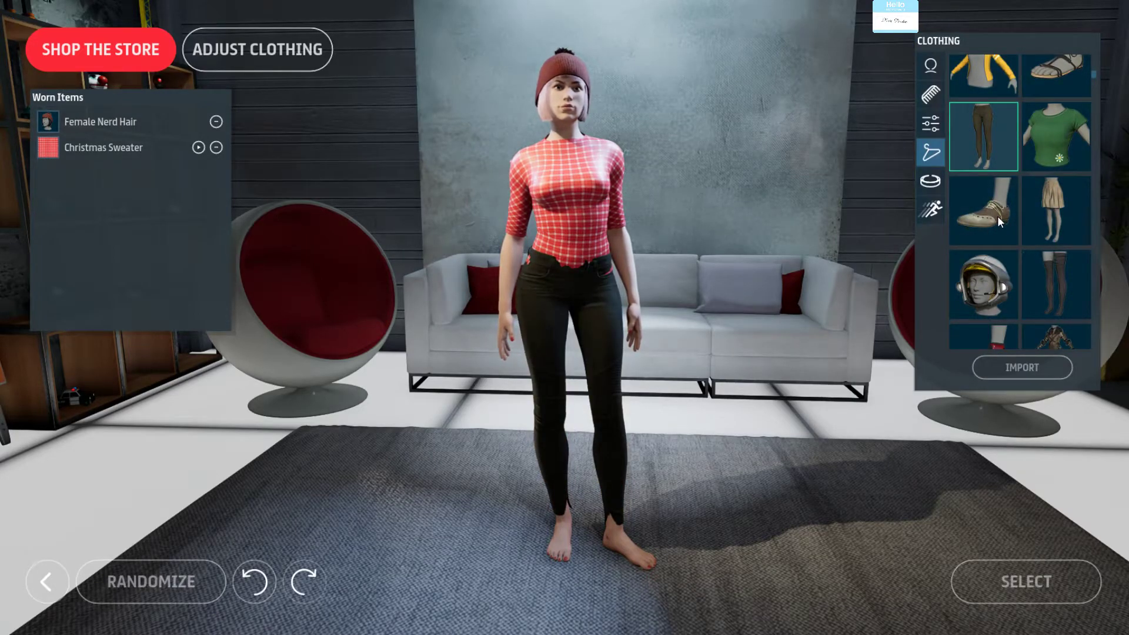
Adjust the clothing by pulling the sweater's hem over the pants' waistband, and finish the cloth simulation.
left_click(306, 62)
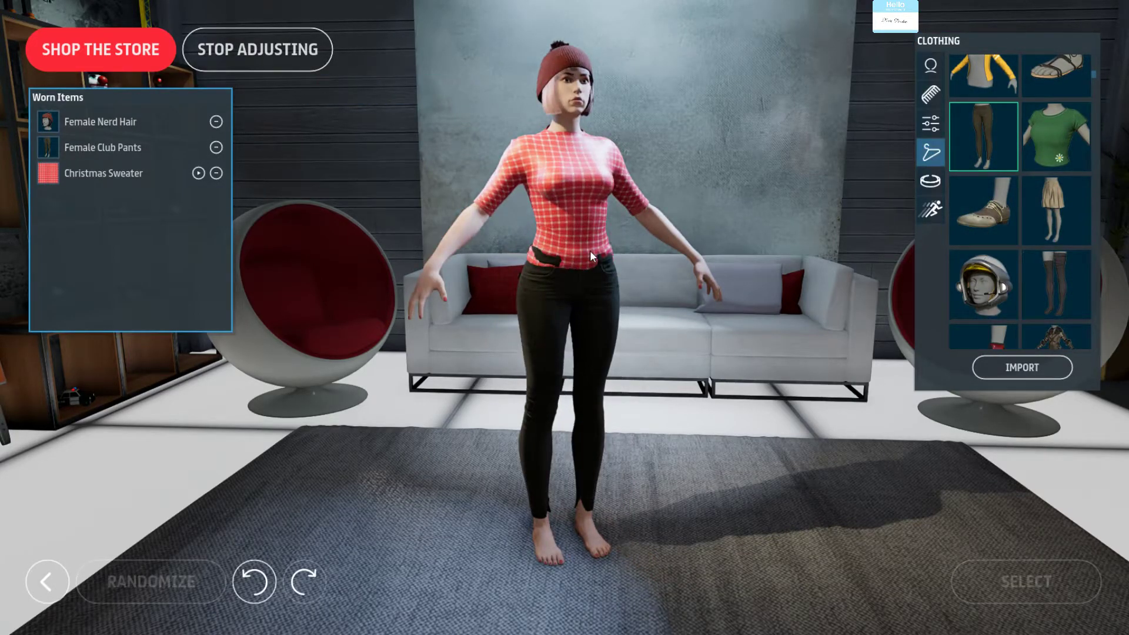
left_click_drag(659, 276, 430, 297)
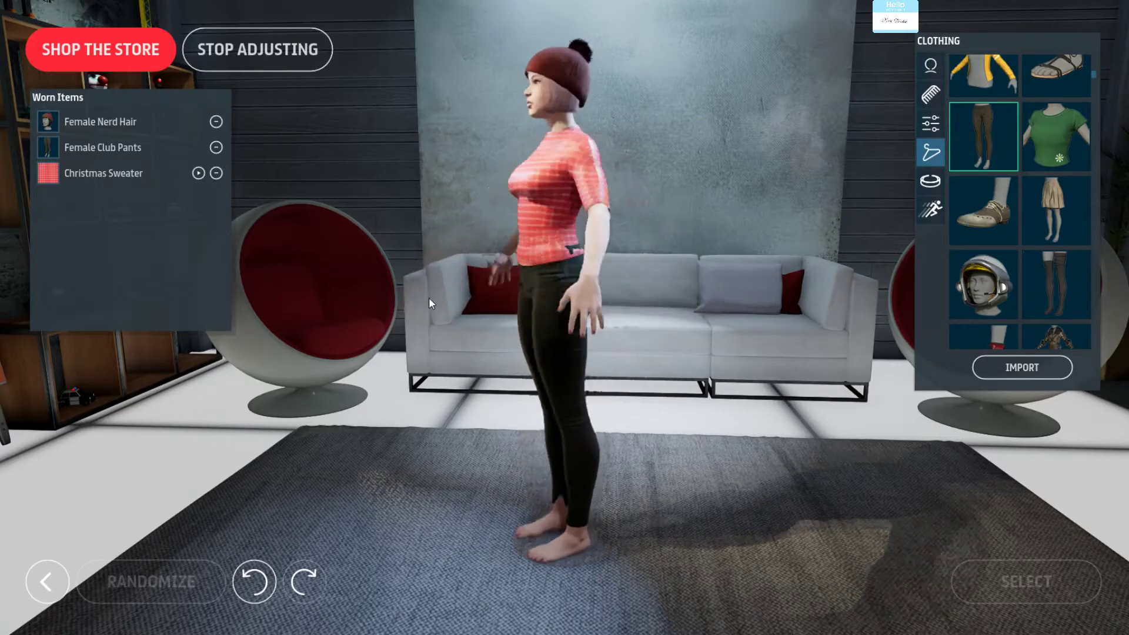
left_click_drag(567, 236, 627, 289)
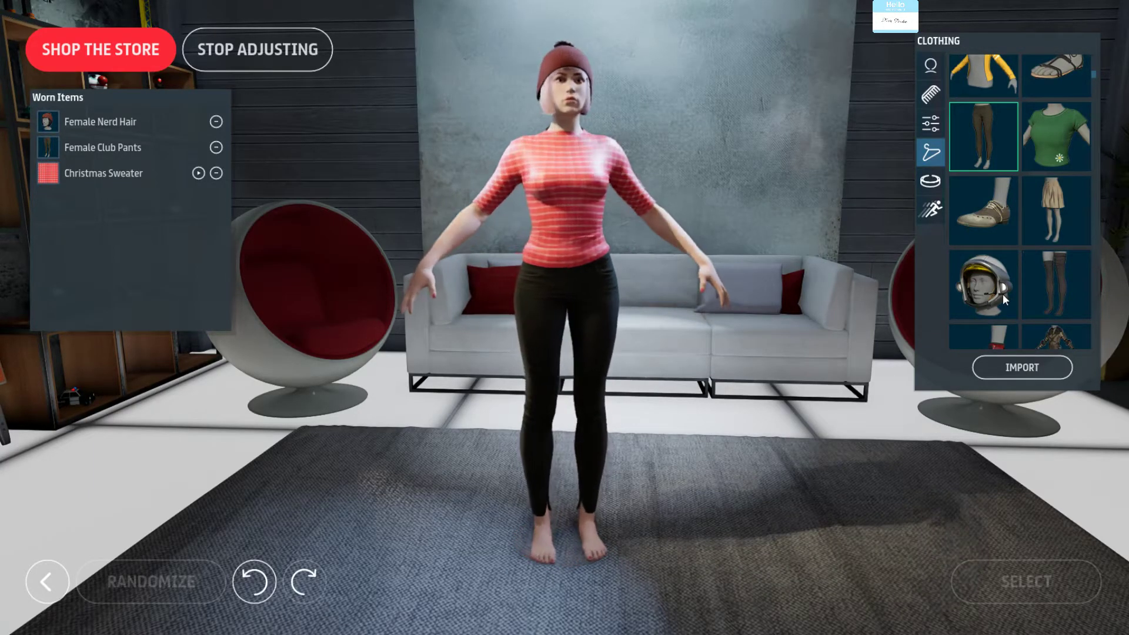
scroll(990, 234, "down", 1)
left_click(326, 59)
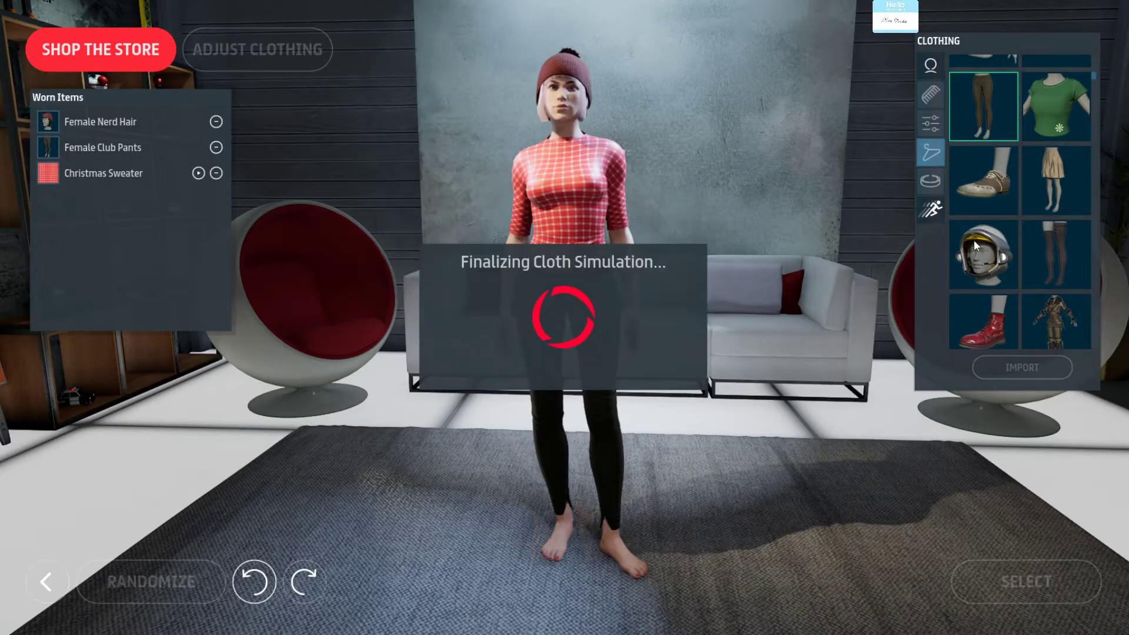
Add the red Female Punk Boots to the avatar and inspect the complete outfit.
left_click(991, 312)
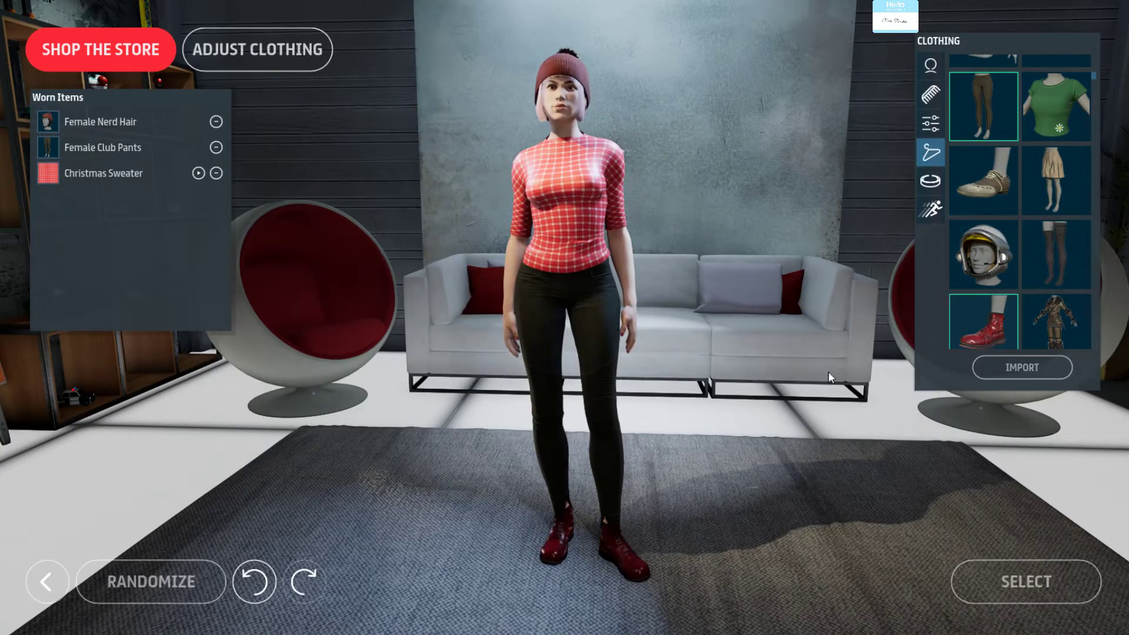
scroll(600, 174, "up", 5)
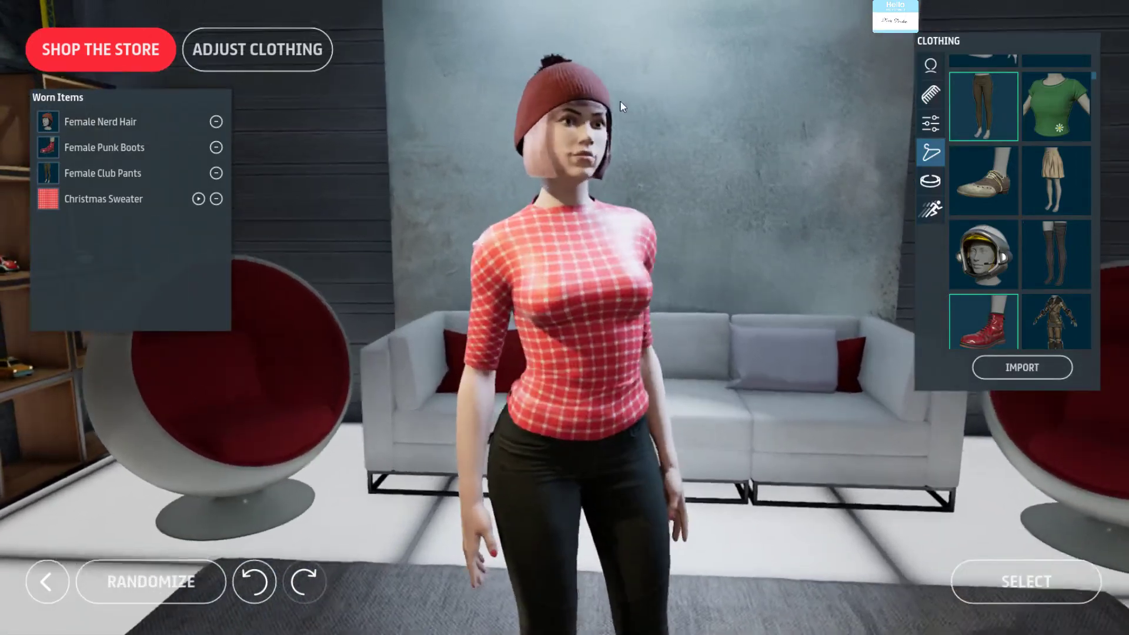
scroll(483, 371, "down", 5)
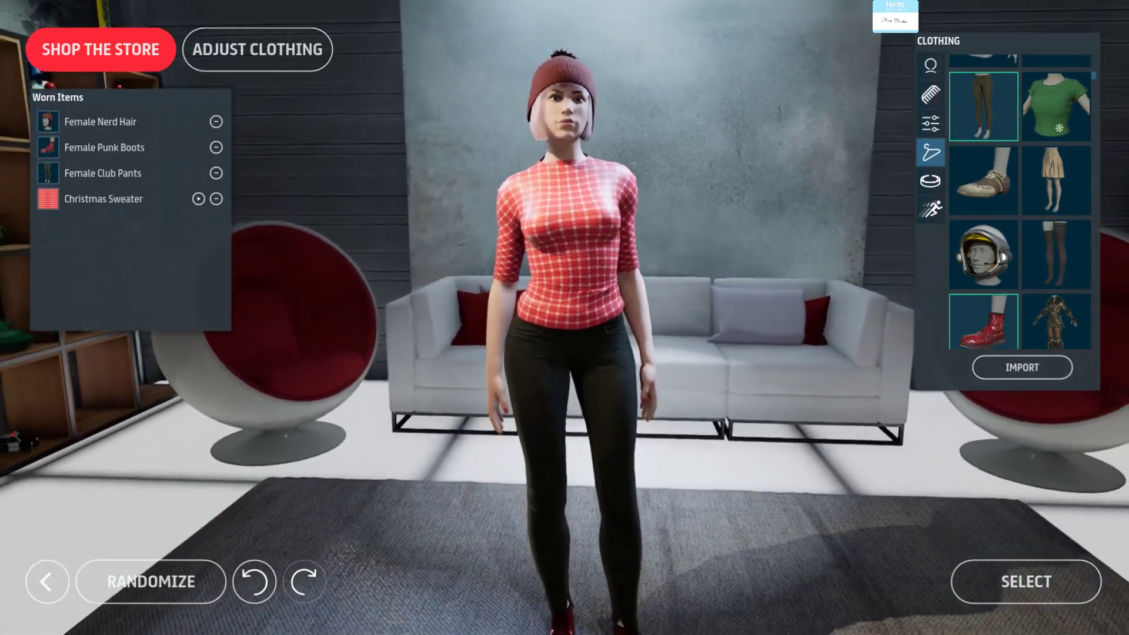